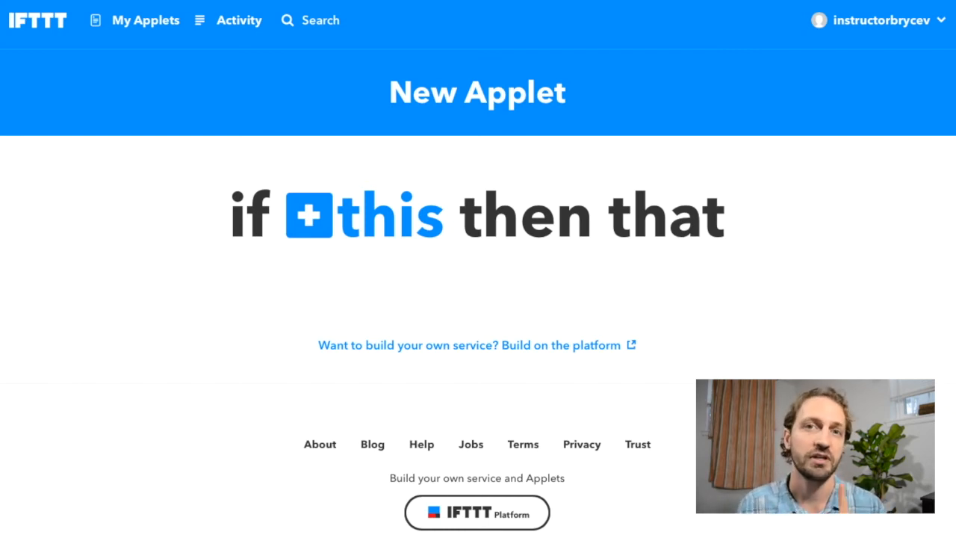
- Pick Location as the applet's trigger service and connect it to the account
{"action": "left_click", "coordinate": [355, 219]}
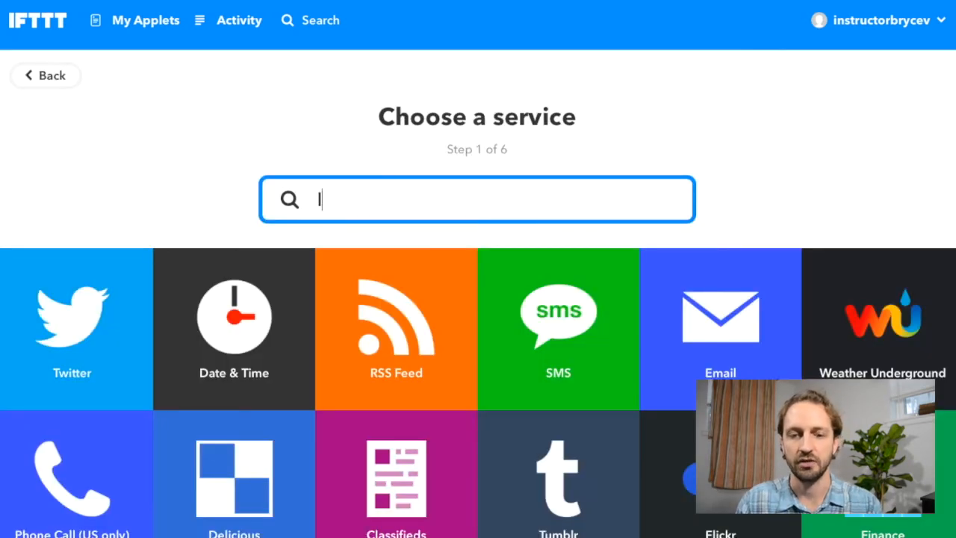
{"action": "type", "text": "location"}
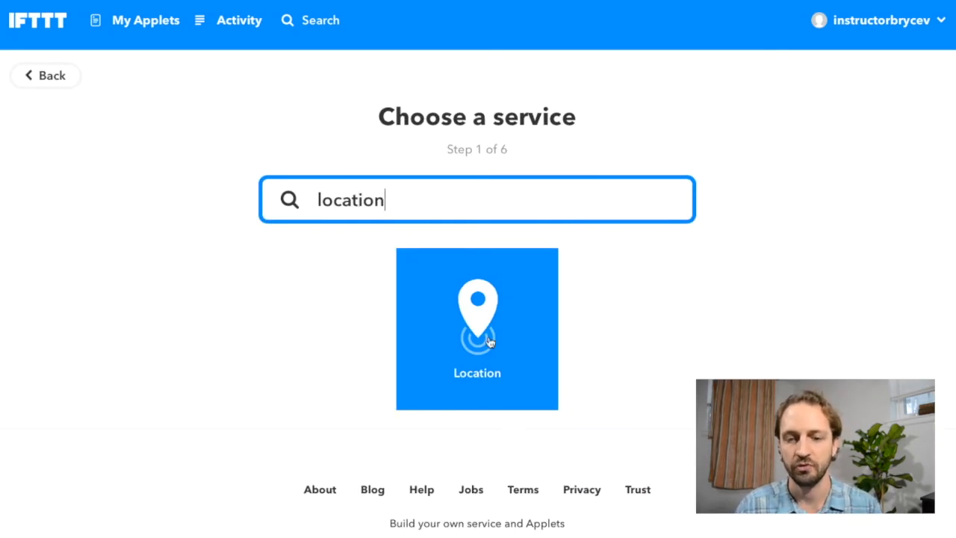
{"action": "left_click", "coordinate": [489, 341]}
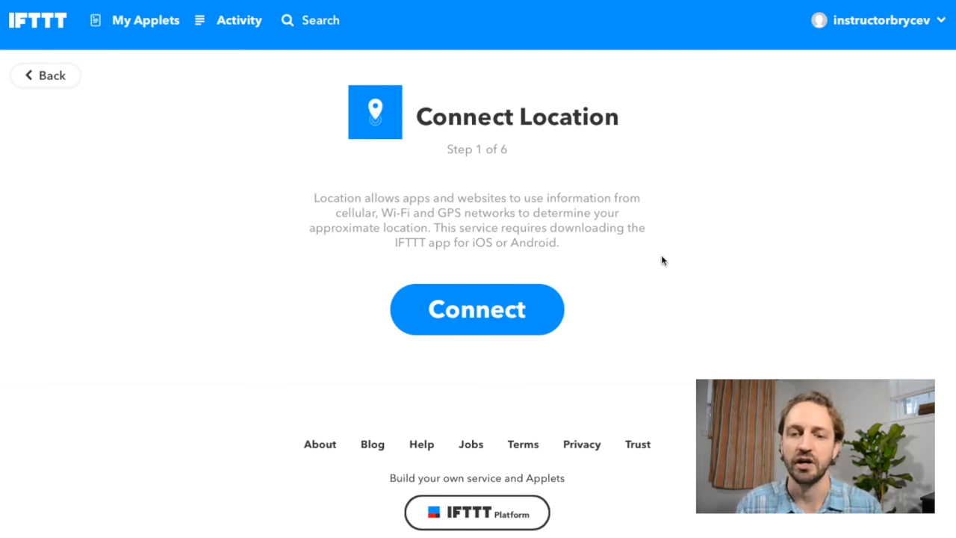
{"action": "left_click", "coordinate": [481, 319]}
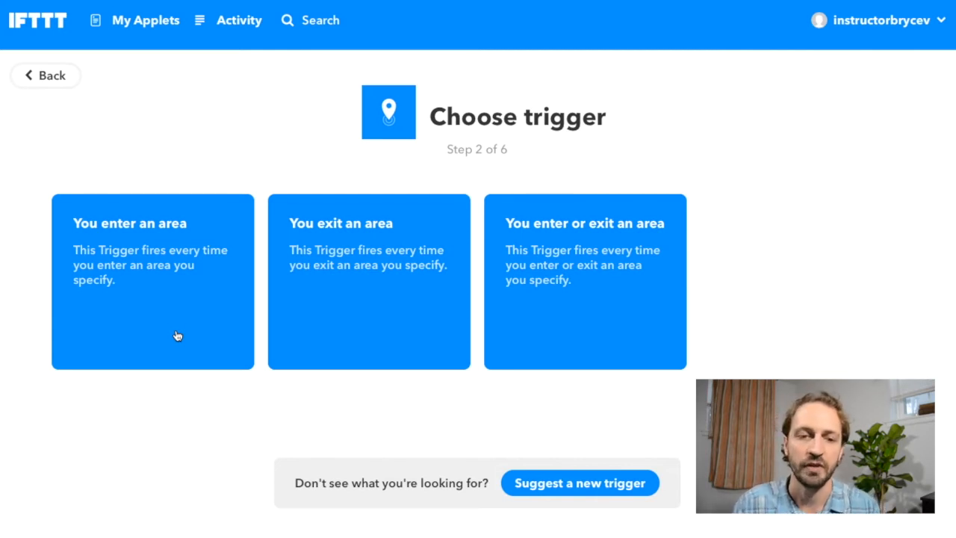
- Create a 'You enter an area' trigger centred on the pasted Nashville street address
{"action": "left_click", "coordinate": [179, 277]}
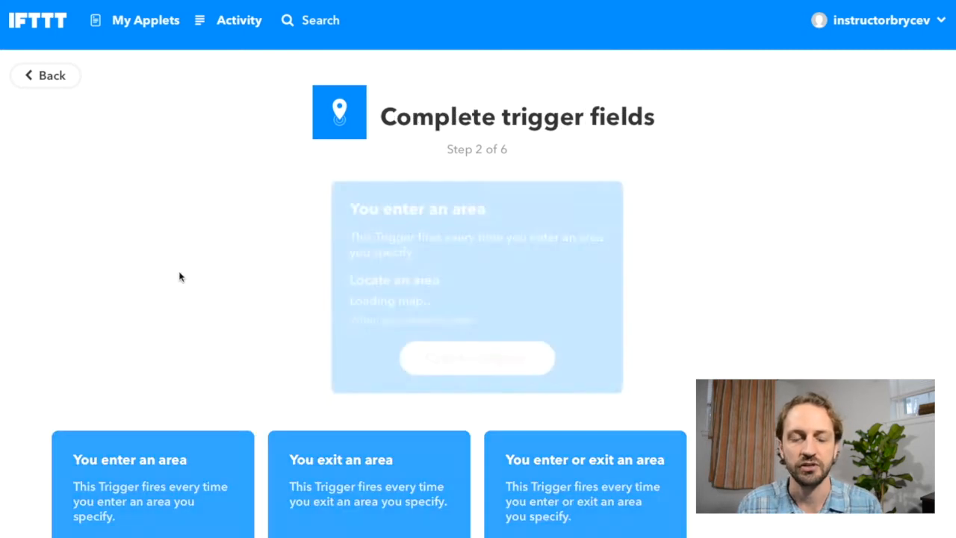
{"action": "scroll", "coordinate": [536, 193], "scroll_direction": "down", "scroll_amount": 2}
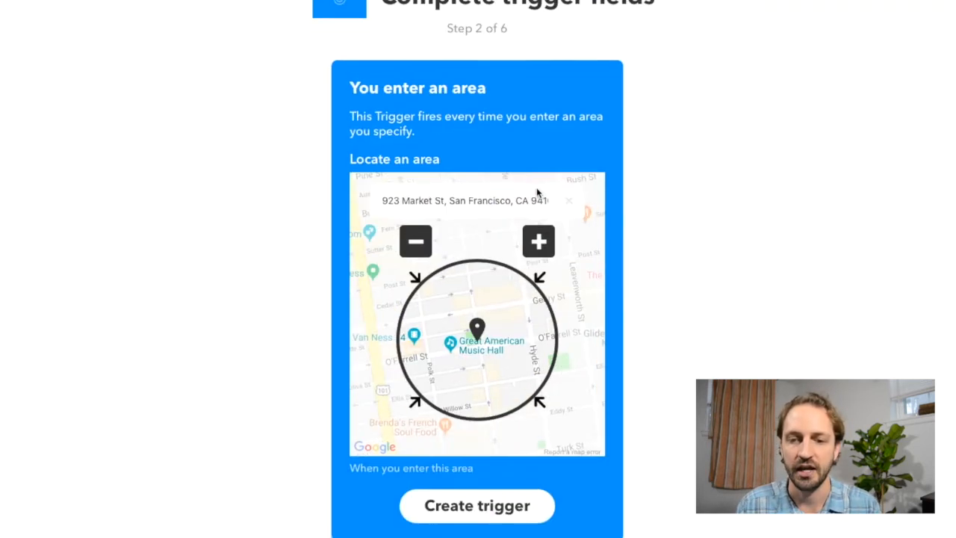
{"action": "triple_click", "coordinate": [476, 198]}
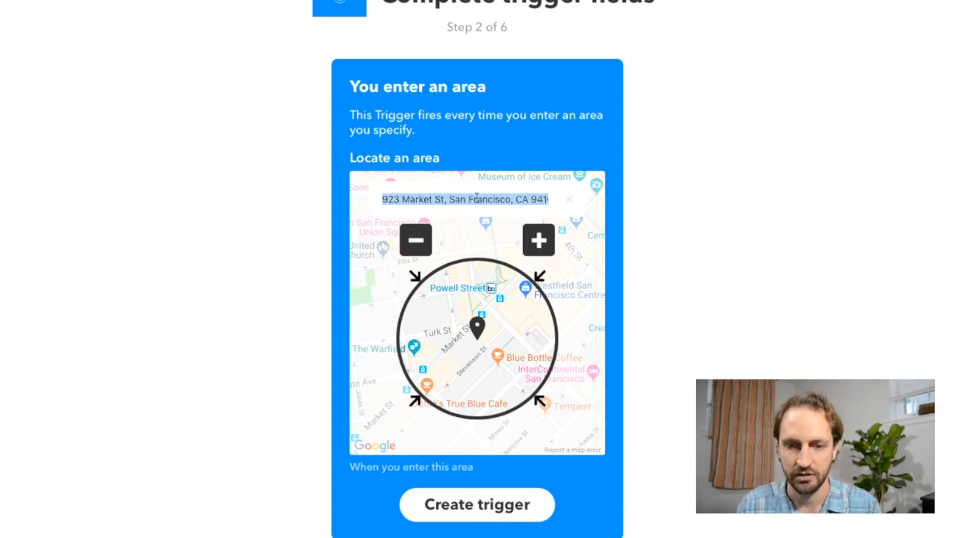
{"action": "key", "text": "Return"}
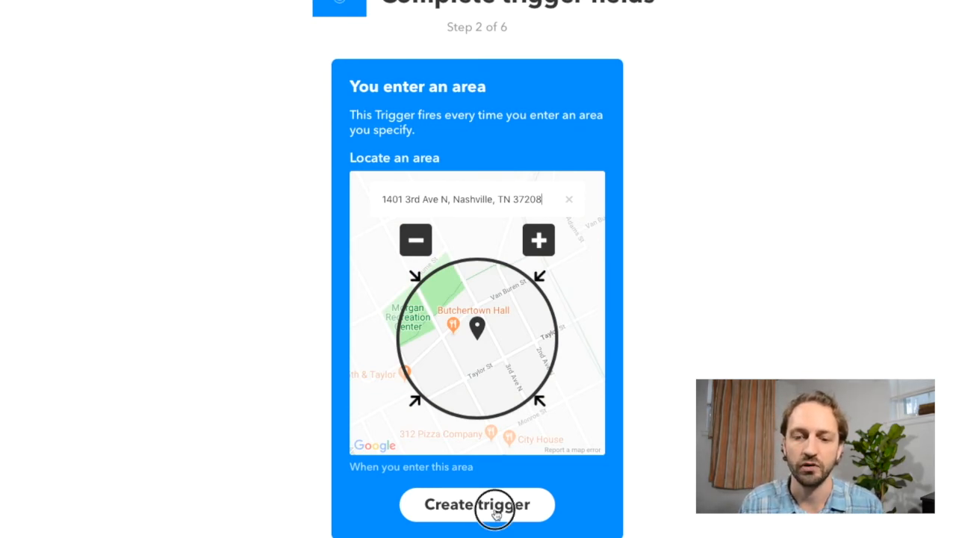
{"action": "left_click", "coordinate": [496, 515]}
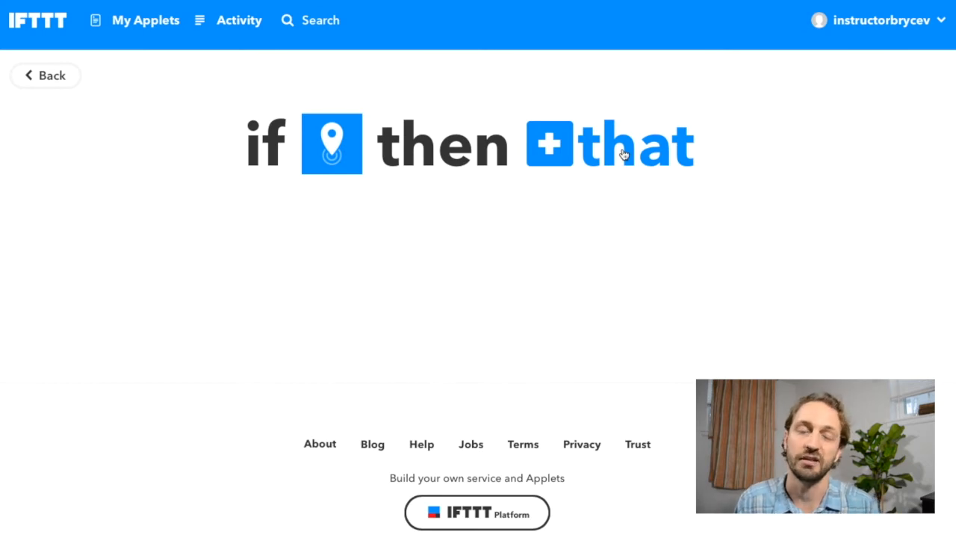
- Choose Google Sheets as the action service and authorise it with the Google account
{"action": "left_click", "coordinate": [623, 154]}
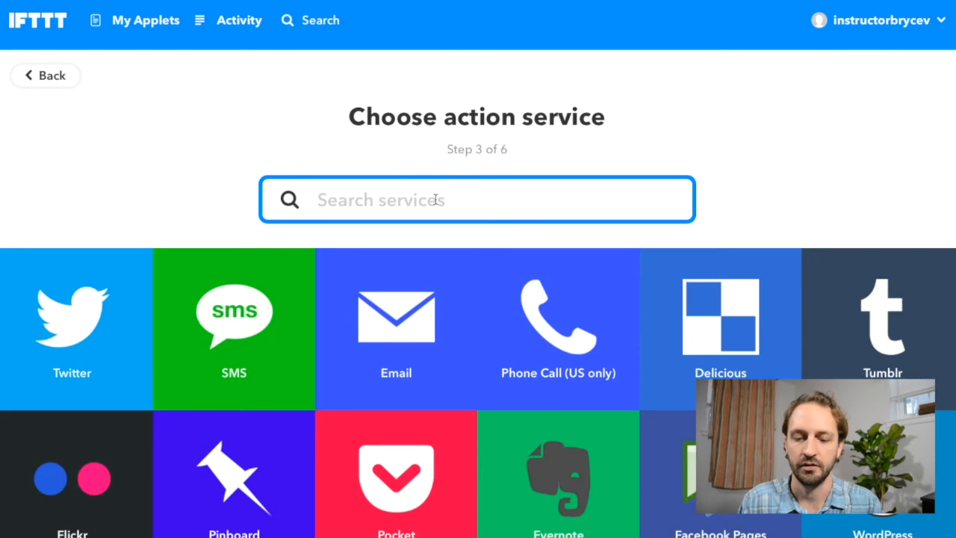
{"action": "type", "text": "googe"}
{"action": "key", "text": "BackSpace"}
{"action": "type", "text": "le"}
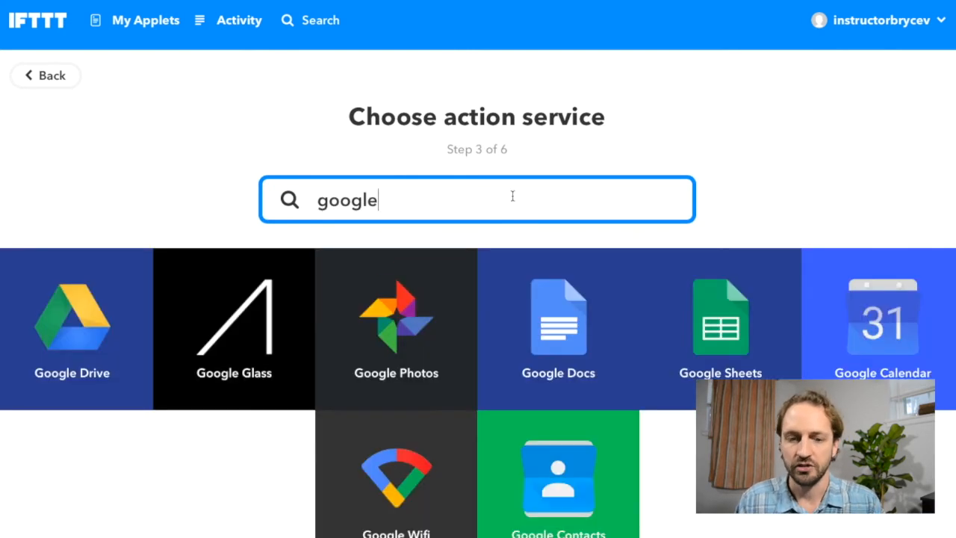
{"action": "left_click", "coordinate": [728, 342]}
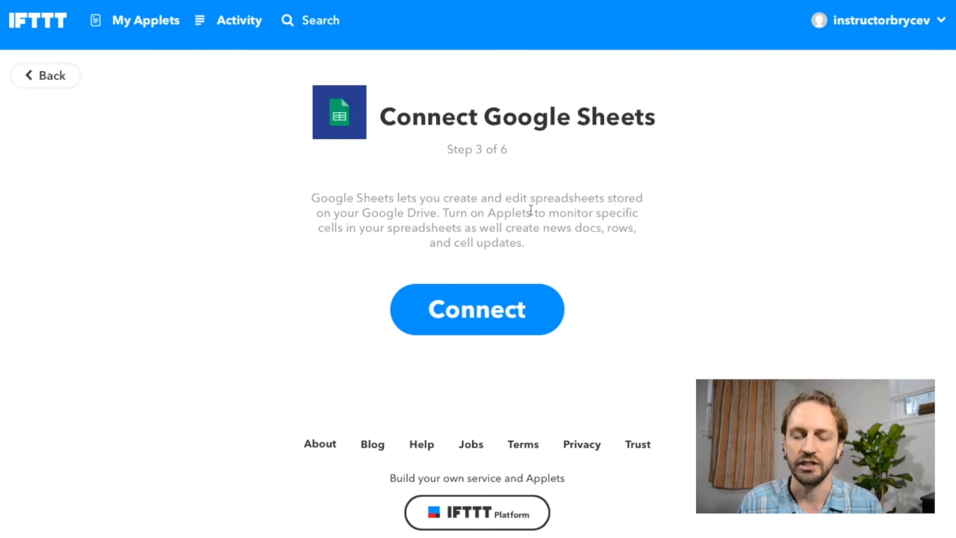
{"action": "left_click", "coordinate": [488, 316]}
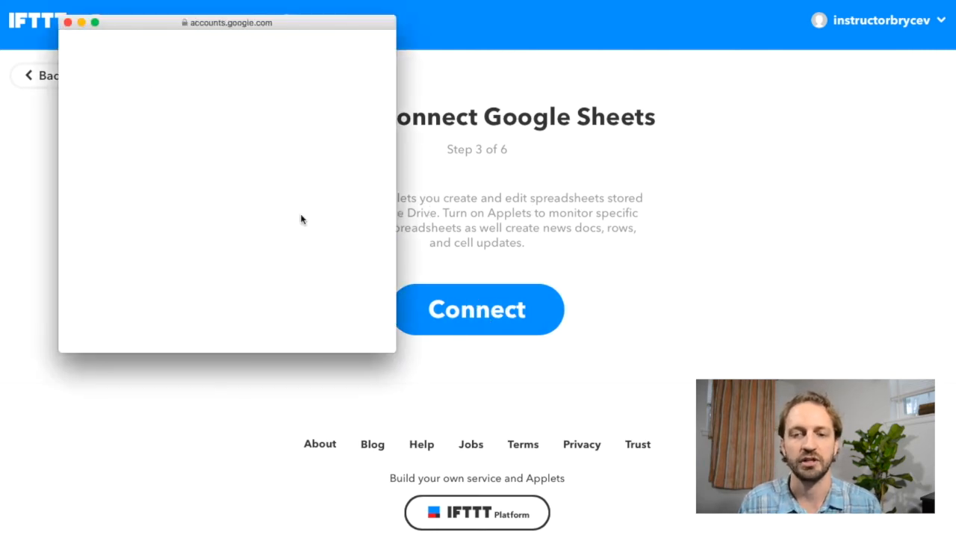
{"action": "left_click", "coordinate": [264, 170]}
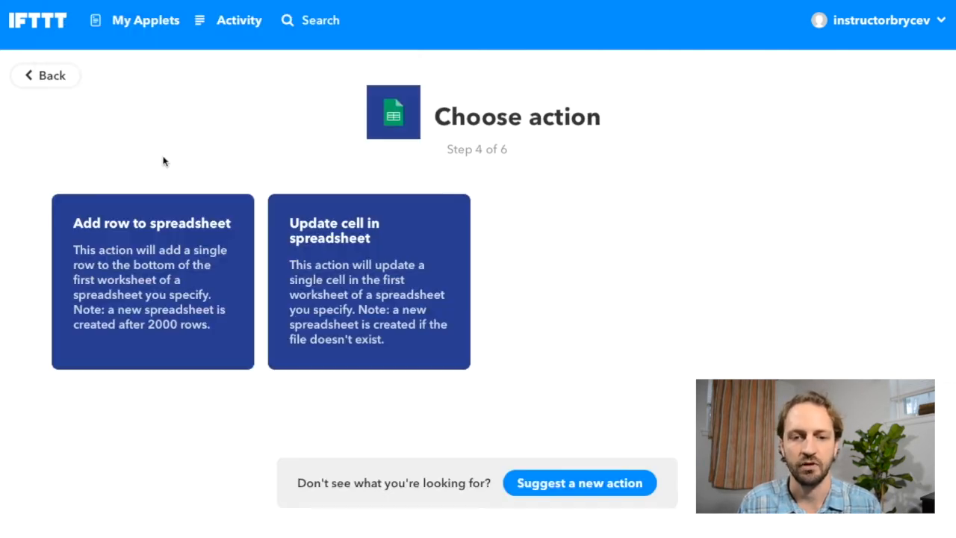
- Select the 'Add row to spreadsheet' action and review its prefilled fields
{"action": "left_click", "coordinate": [192, 275]}
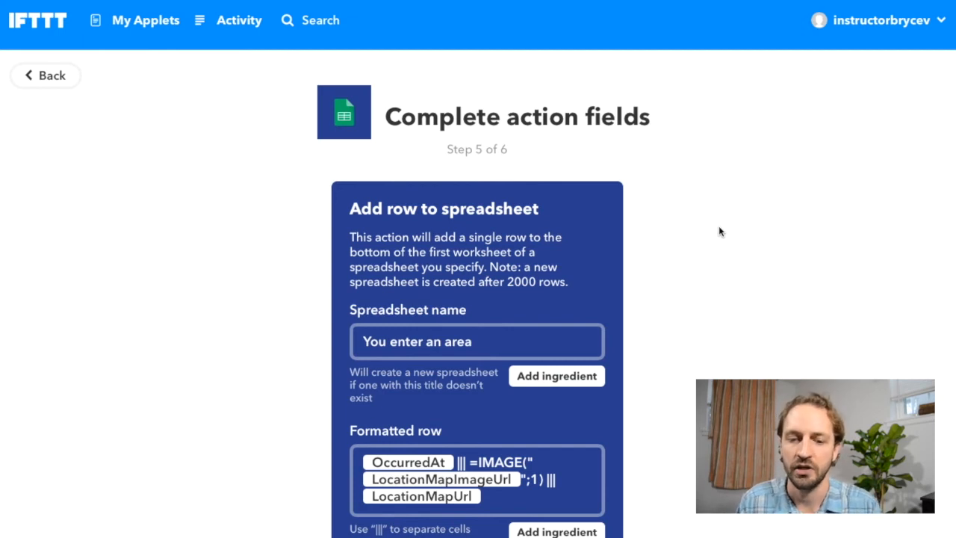
{"action": "scroll", "coordinate": [615, 210], "scroll_direction": "down", "scroll_amount": 2}
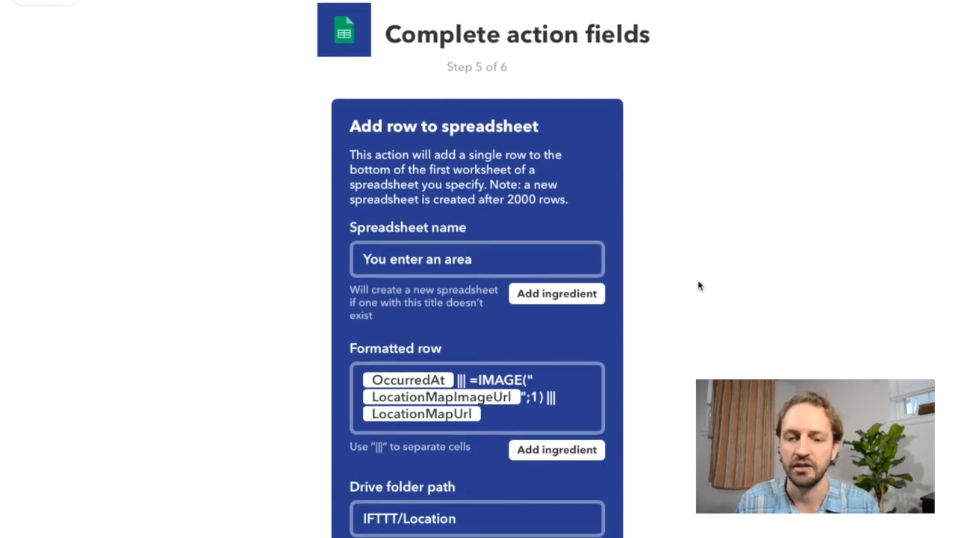
{"action": "scroll", "coordinate": [698, 284], "scroll_direction": "down", "scroll_amount": 1}
{"action": "scroll", "coordinate": [698, 283], "scroll_direction": "up", "scroll_amount": 1}
{"action": "scroll", "coordinate": [698, 283], "scroll_direction": "down", "scroll_amount": 1}
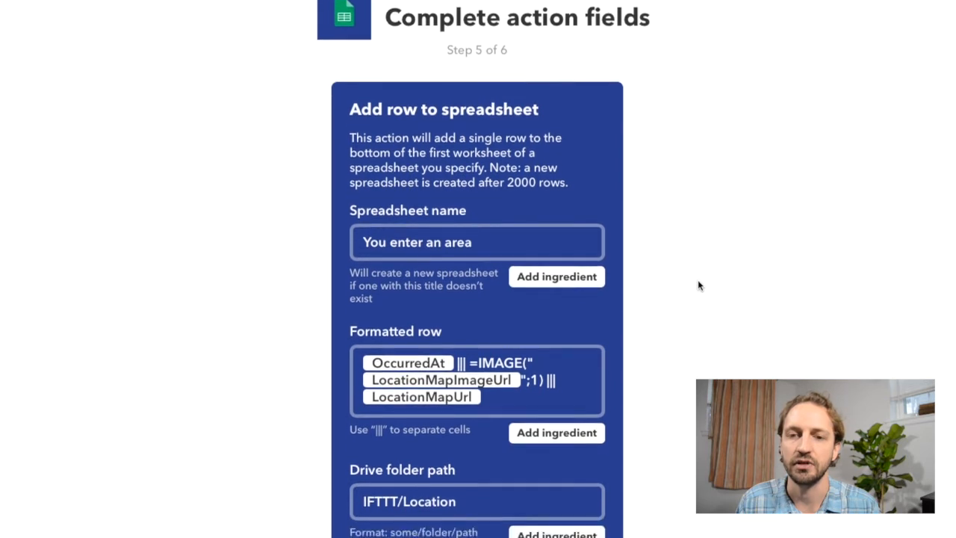
{"action": "scroll", "coordinate": [698, 283], "scroll_direction": "up", "scroll_amount": 1}
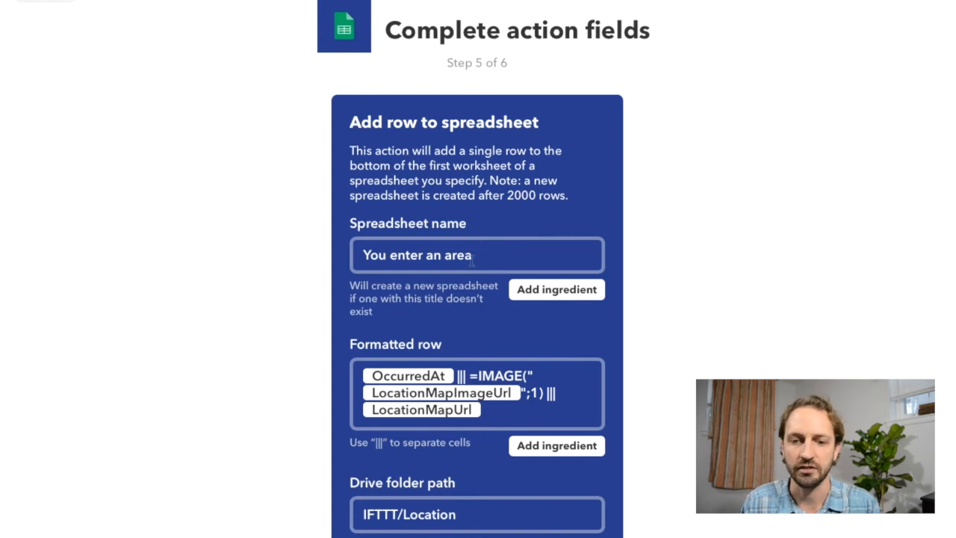
- Rename the spreadsheet to 'Business Mileage' and place the cursor in the Formatted row field
{"action": "left_click", "coordinate": [471, 258]}
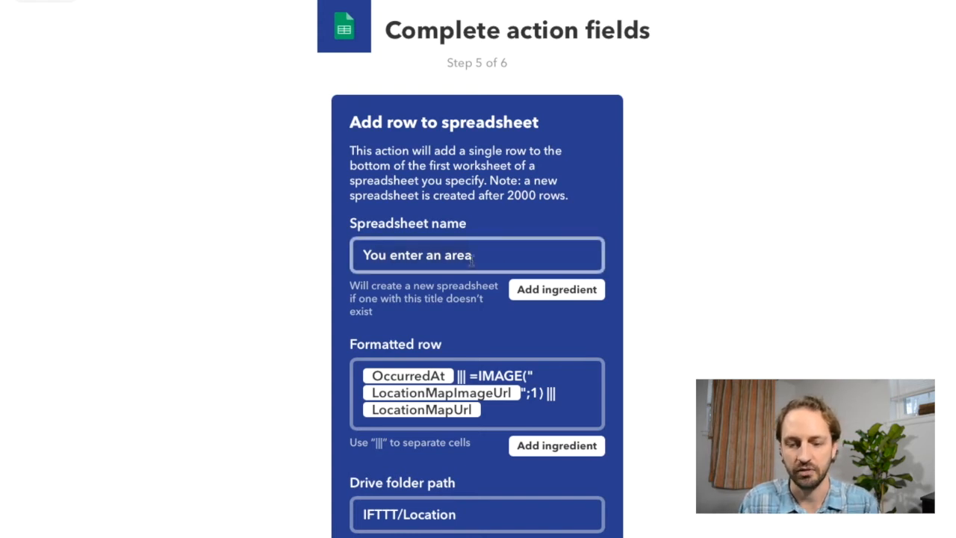
{"action": "key", "text": "ctrl+a"}
{"action": "type", "text": "Business Mileage"}
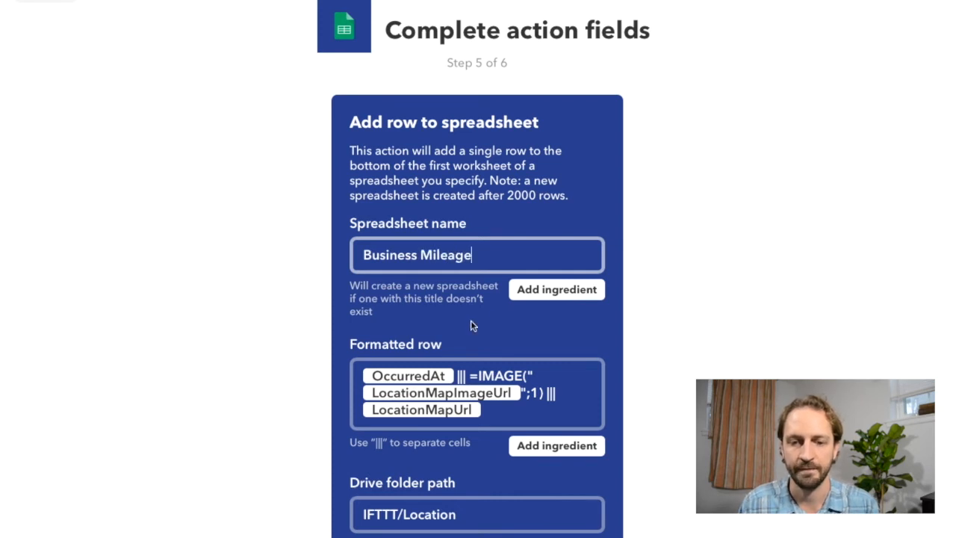
{"action": "scroll", "coordinate": [458, 293], "scroll_direction": "down", "scroll_amount": 3}
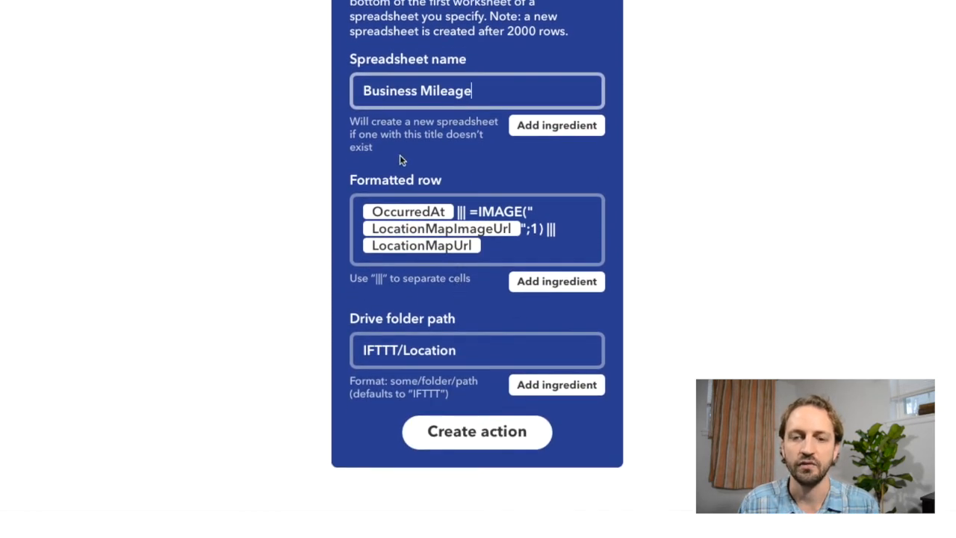
{"action": "scroll", "coordinate": [468, 186], "scroll_direction": "down", "scroll_amount": 1}
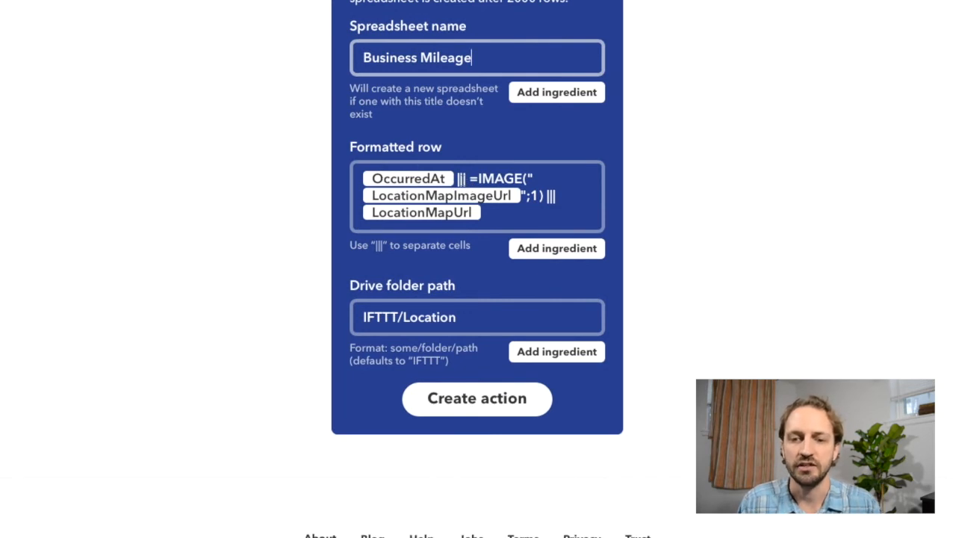
{"action": "left_click", "coordinate": [471, 178]}
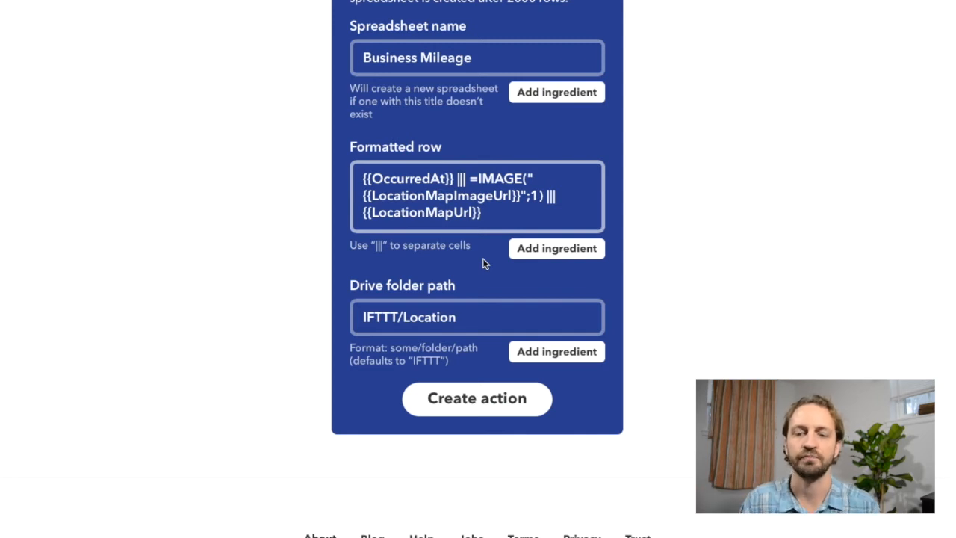
- Edit the formatted row to {{OccurredAt}} ||| {{LocationMapUrl}} ||| 14.2, removing the IMAGE formula
{"action": "left_click_drag", "start_coordinate": [452, 180], "coordinate": [365, 179]}
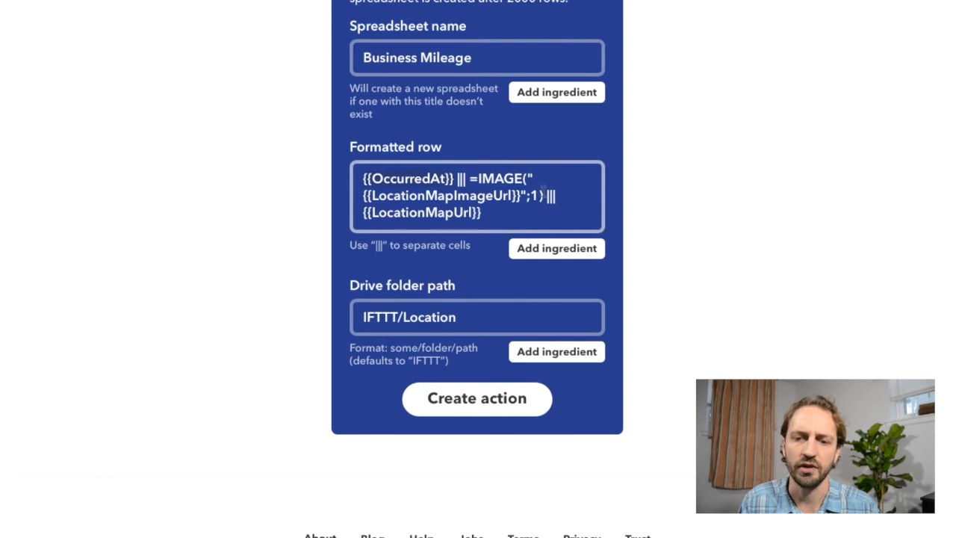
{"action": "left_click_drag", "start_coordinate": [544, 195], "coordinate": [478, 172]}
{"action": "key", "text": "BackSpace"}
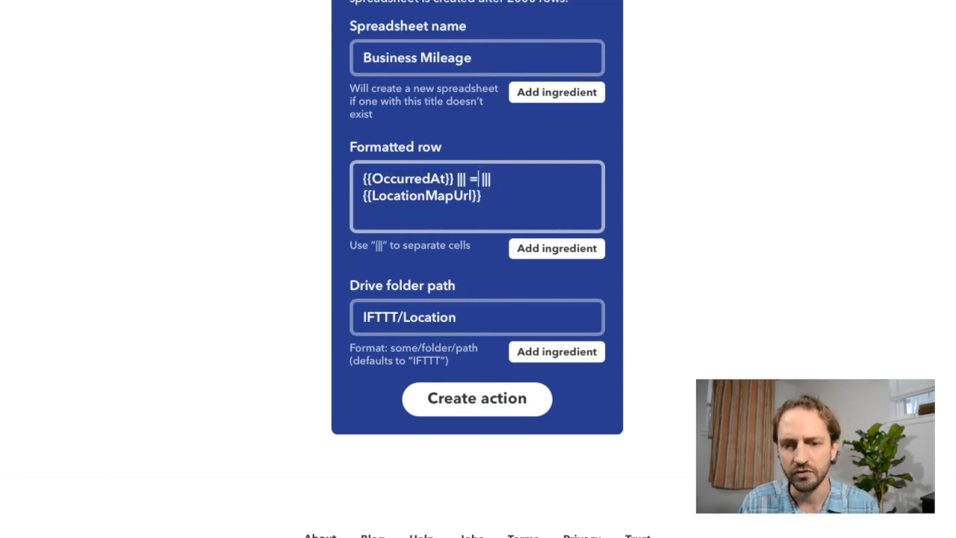
{"action": "key", "text": "BackSpace"}
{"action": "key", "text": "BackSpace"}
{"action": "key", "text": "BackSpace"}
{"action": "key", "text": "BackSpace"}
{"action": "key", "text": "BackSpace"}
{"action": "key", "text": "BackSpace"}
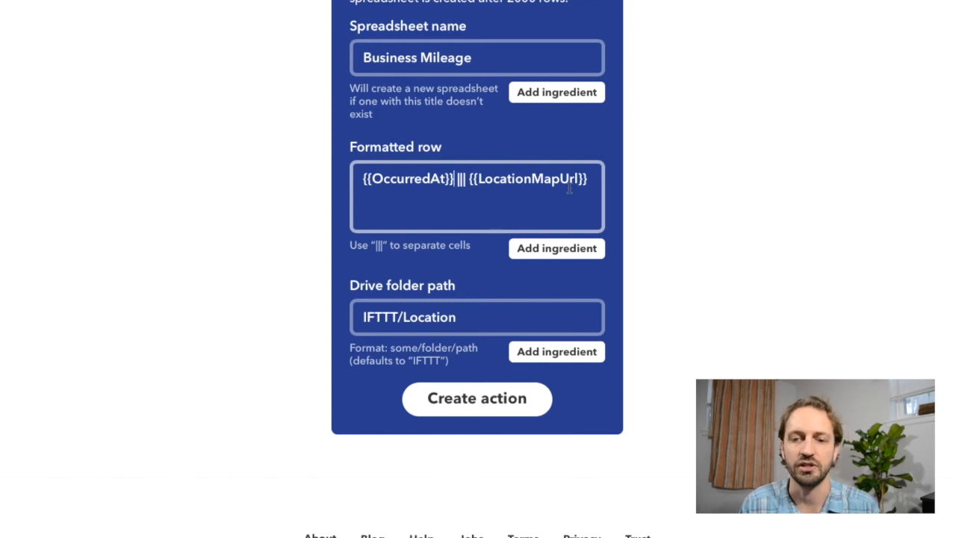
{"action": "left_click", "coordinate": [595, 182]}
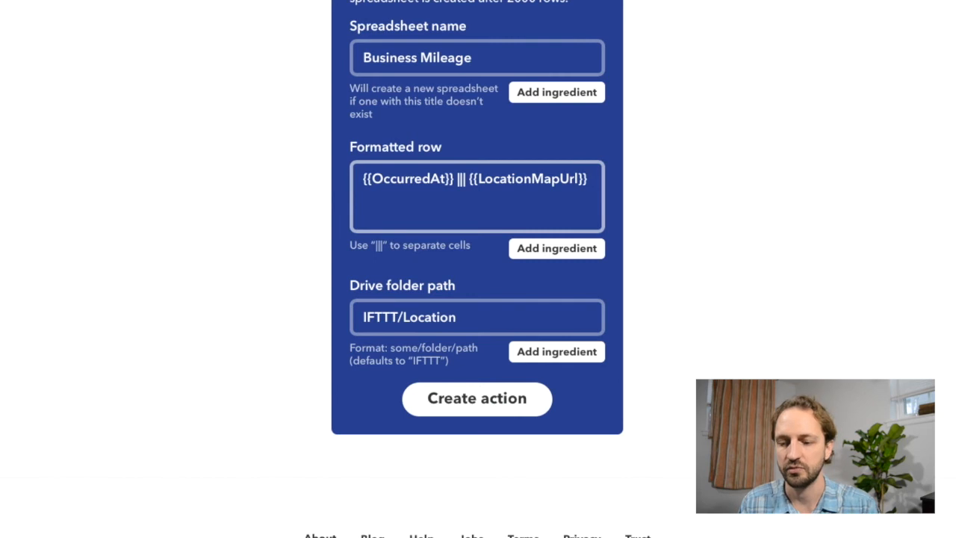
{"action": "type", "text": "|||"}
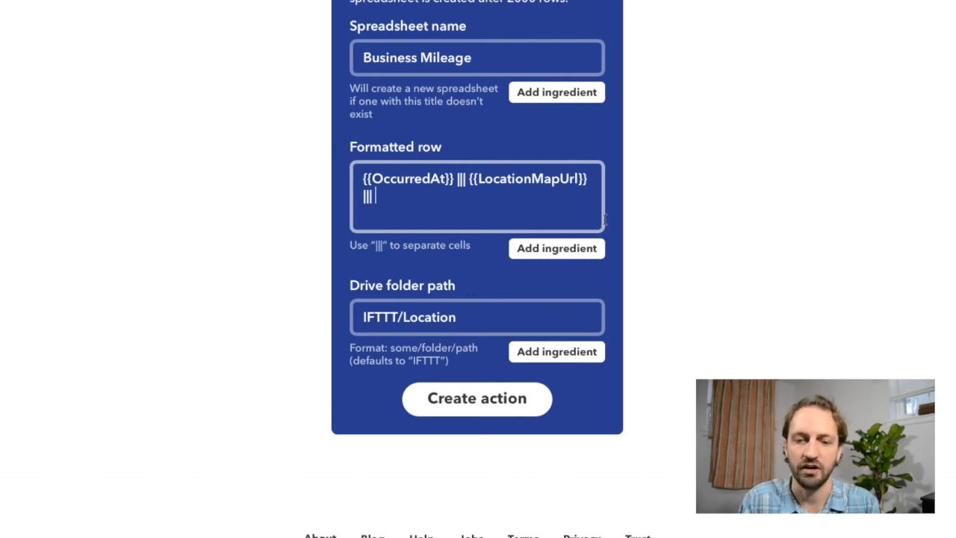
{"action": "type", "text": "14.2"}
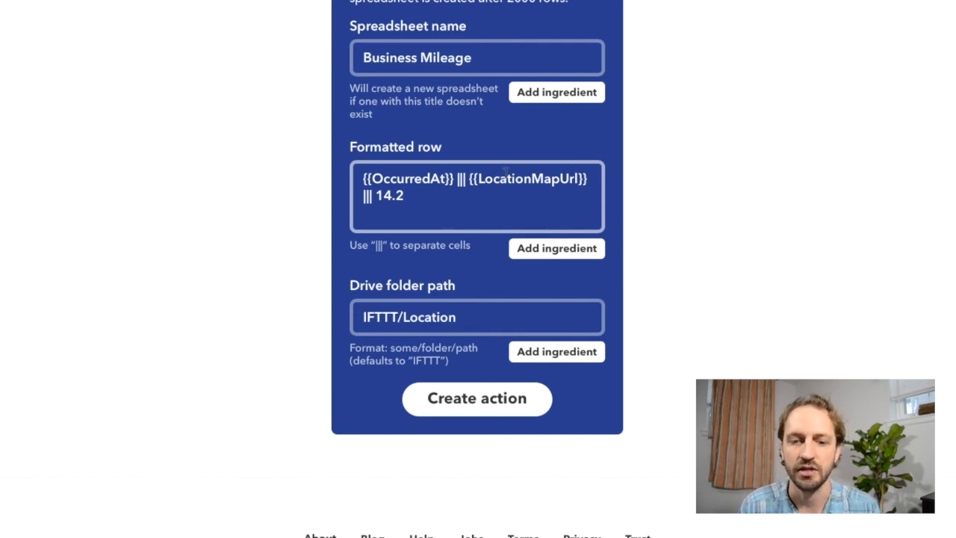
{"action": "scroll", "coordinate": [387, 229], "scroll_direction": "down", "scroll_amount": 2}
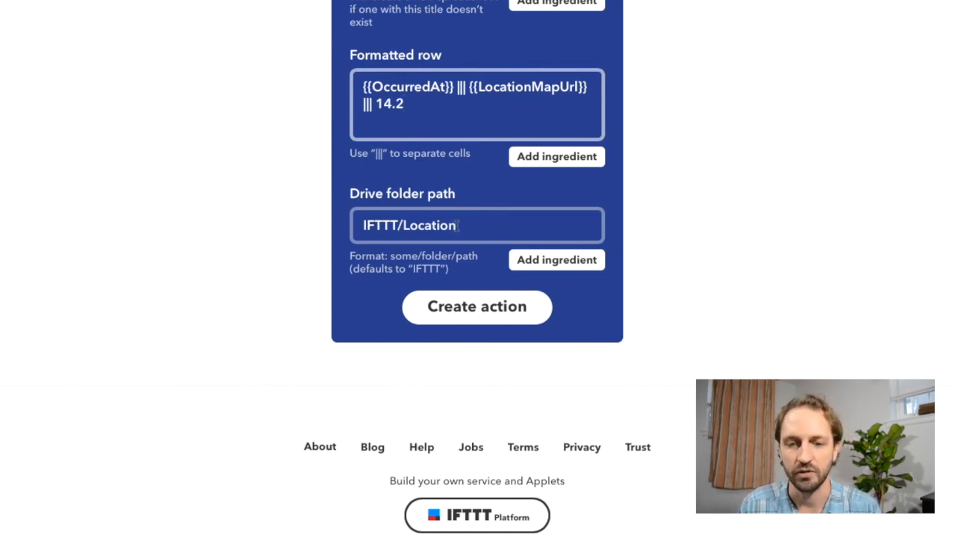
- Set the Drive folder path to IFTTT/BusinessMileage and create the spreadsheet action
{"action": "left_click", "coordinate": [457, 227]}
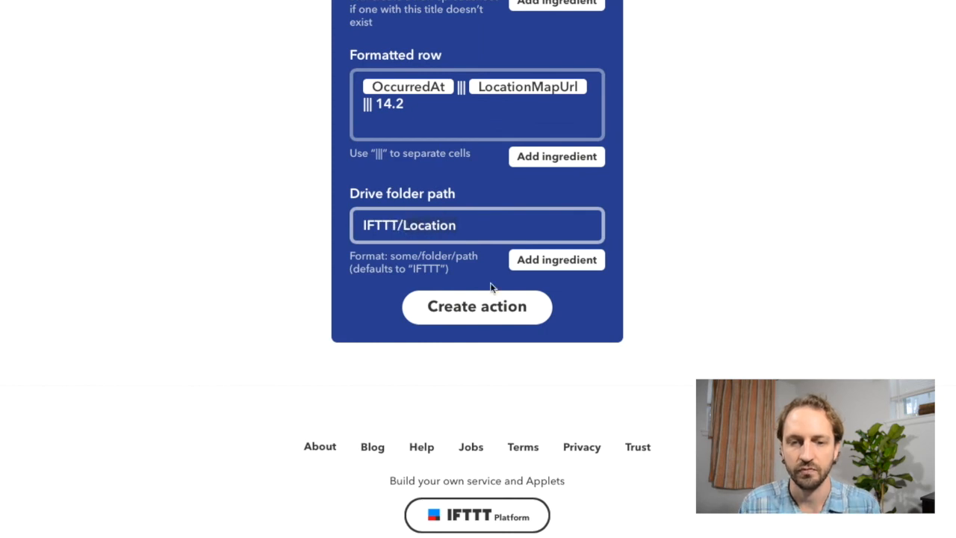
{"action": "key", "text": "ctrl+BackSpace"}
{"action": "type", "text": "Business"}
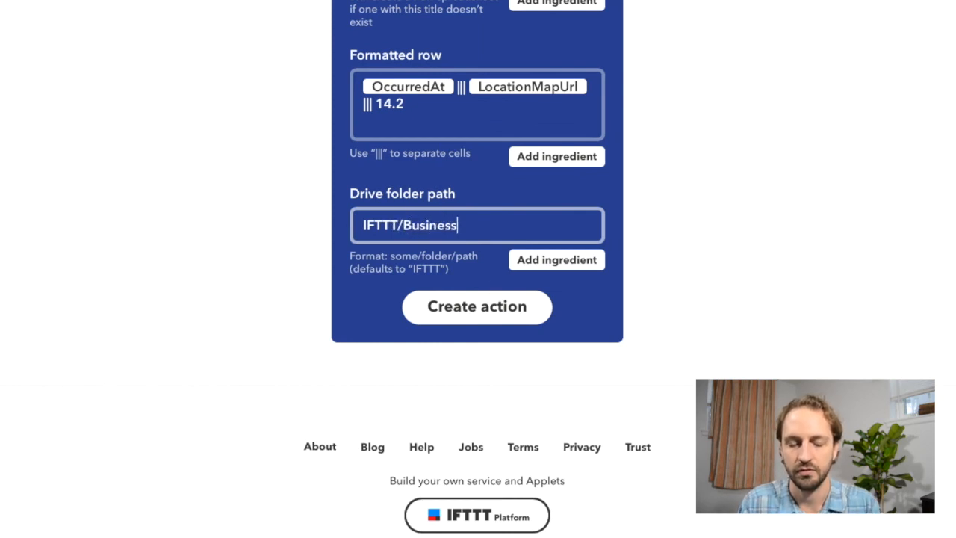
{"action": "type", "text": "M"}
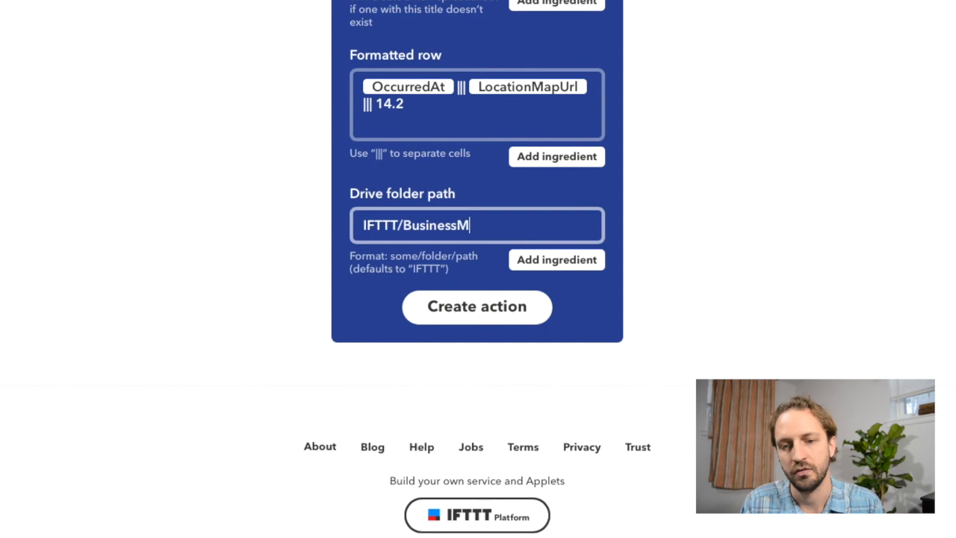
{"action": "type", "text": "ileage"}
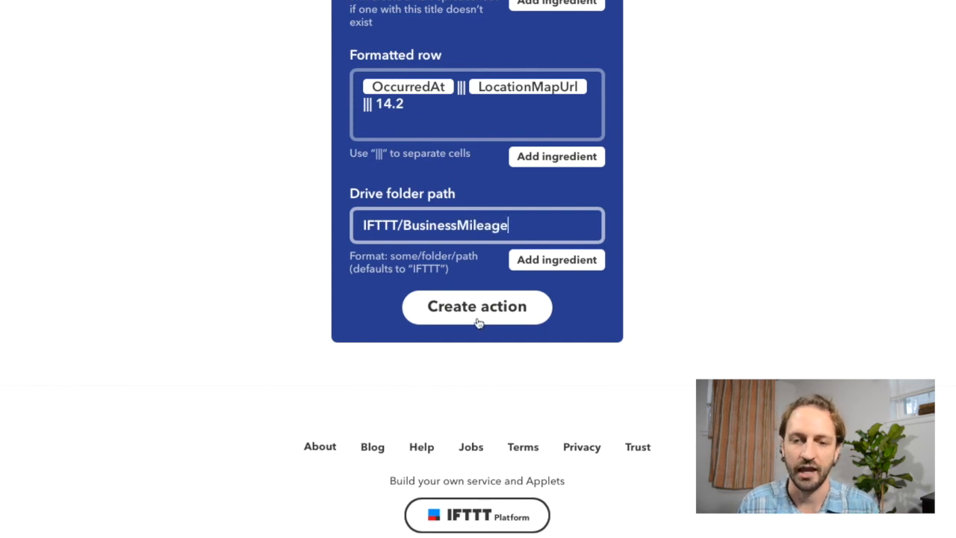
{"action": "left_click", "coordinate": [478, 318]}
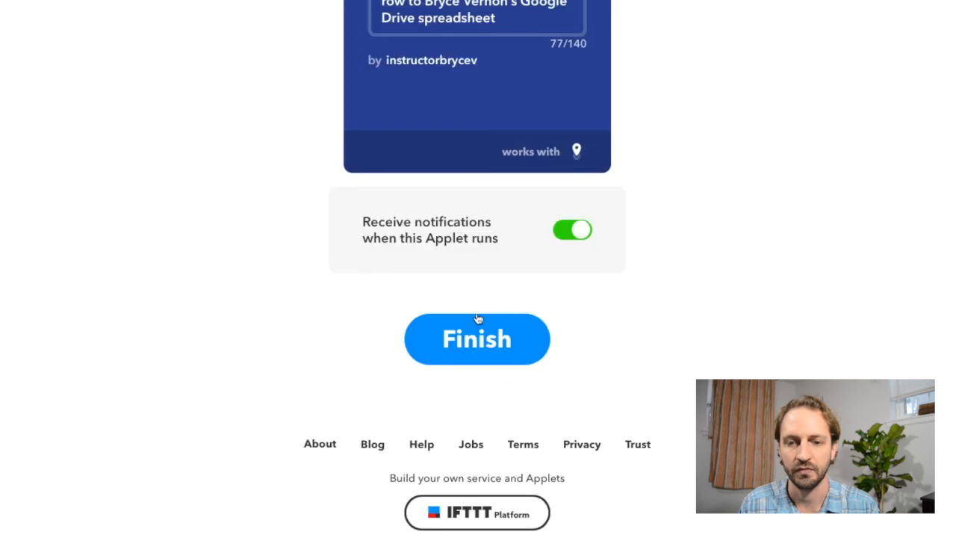
- Finish the applet so it is switched on
{"action": "scroll", "coordinate": [670, 232], "scroll_direction": "up", "scroll_amount": 3}
{"action": "scroll", "coordinate": [671, 234], "scroll_direction": "down", "scroll_amount": 2}
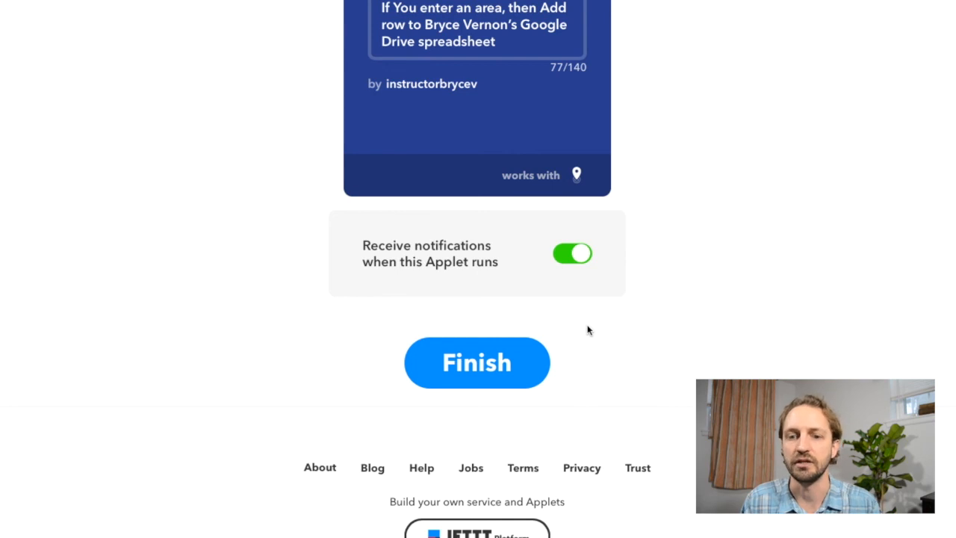
{"action": "left_click", "coordinate": [478, 369]}
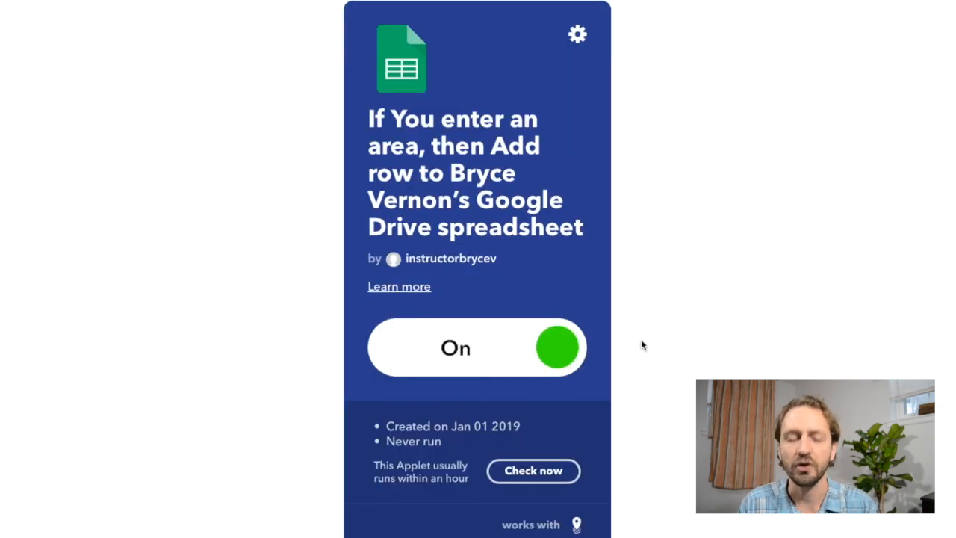